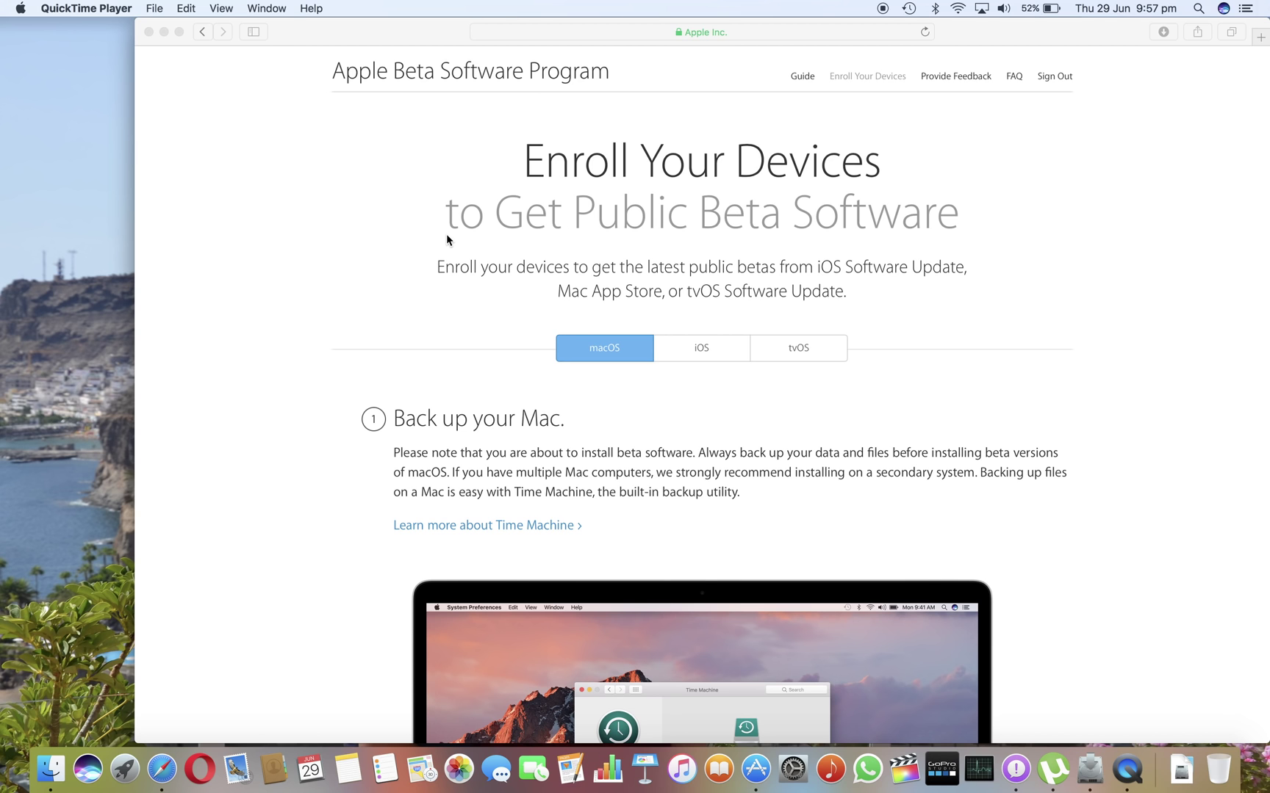
# Review the Apple beta enrollment page's address and its macOS instructions down to the Enroll your Mac section.
pyautogui.click(447, 235)
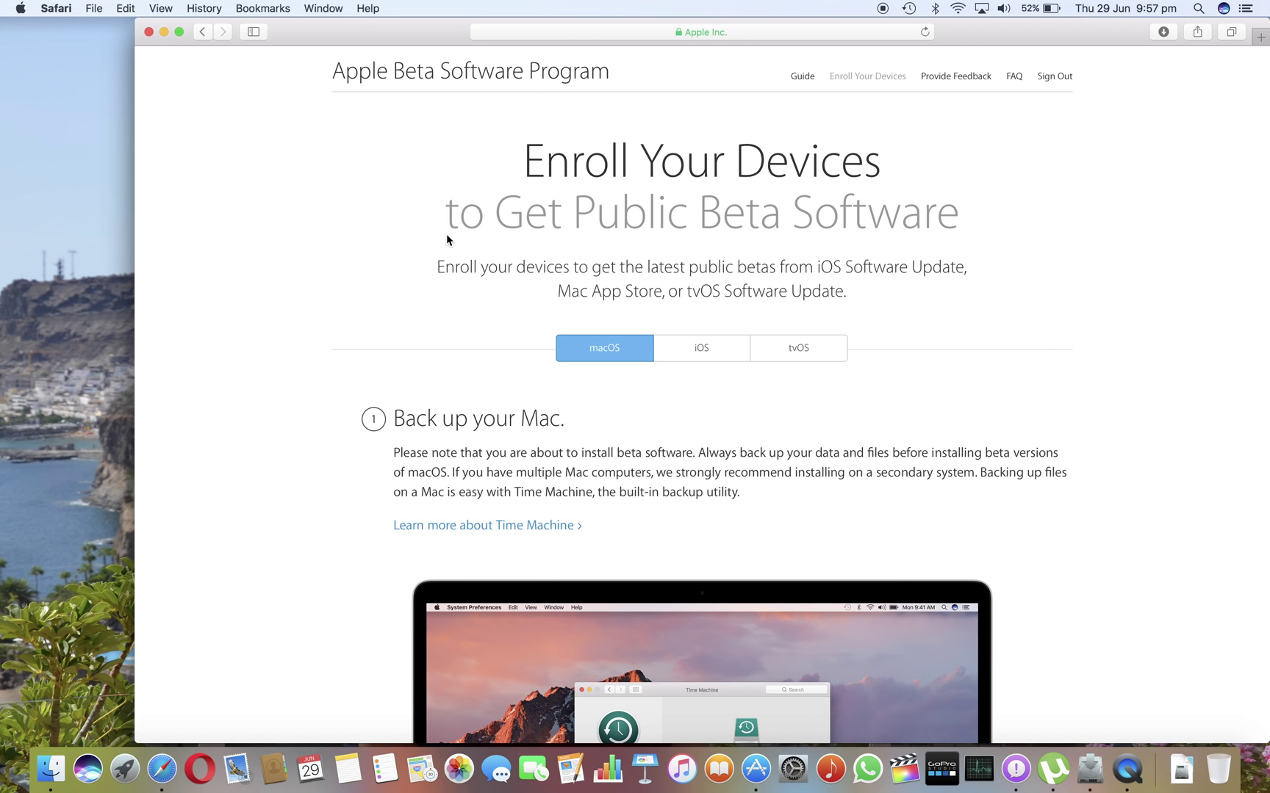
pyautogui.click(731, 31)
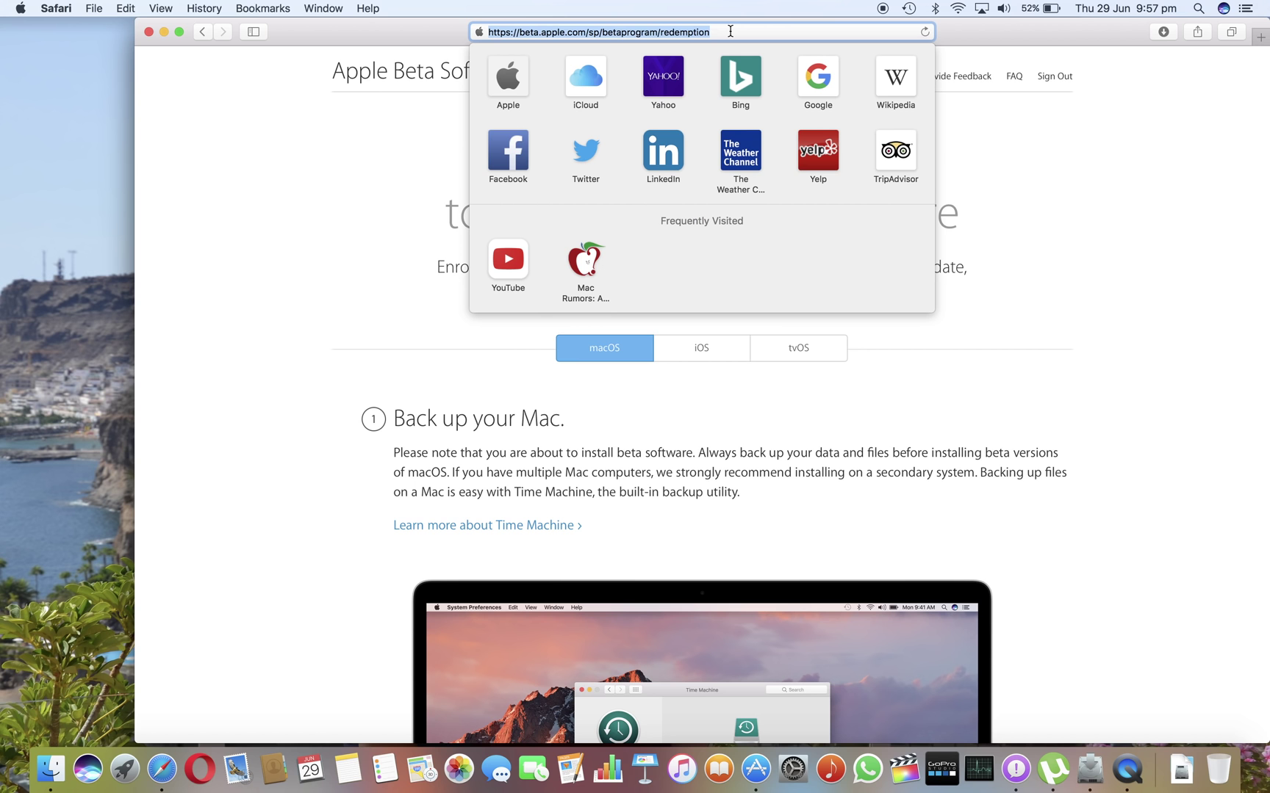
pyautogui.click(983, 272)
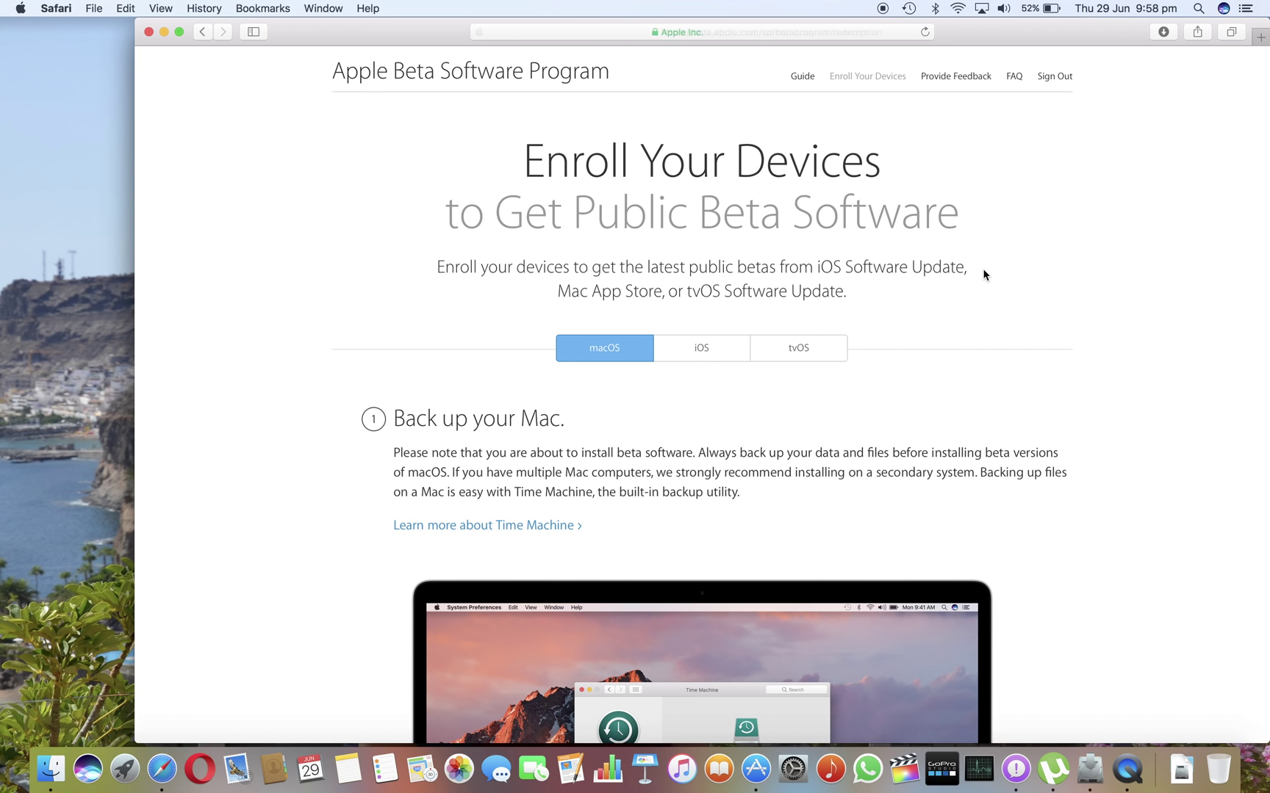
pyautogui.click(592, 350)
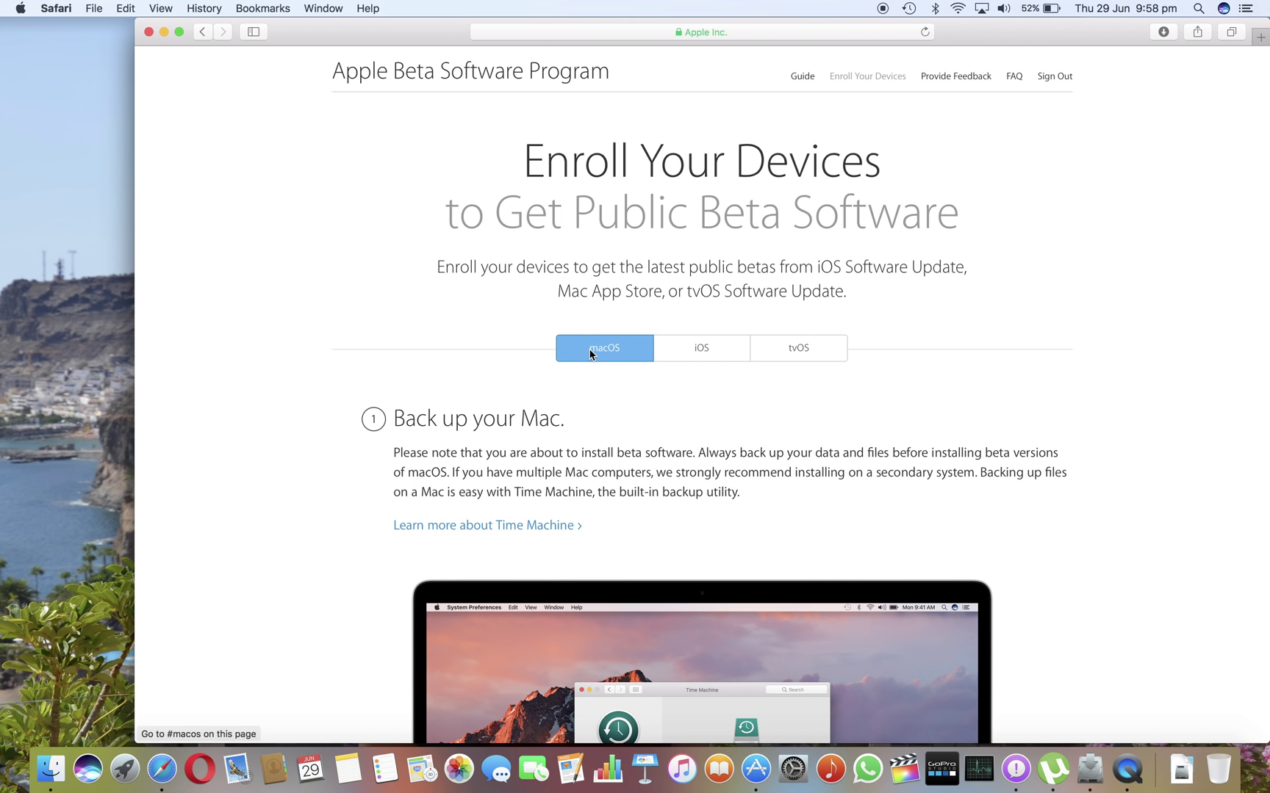
pyautogui.scroll(-6, 684, 511)
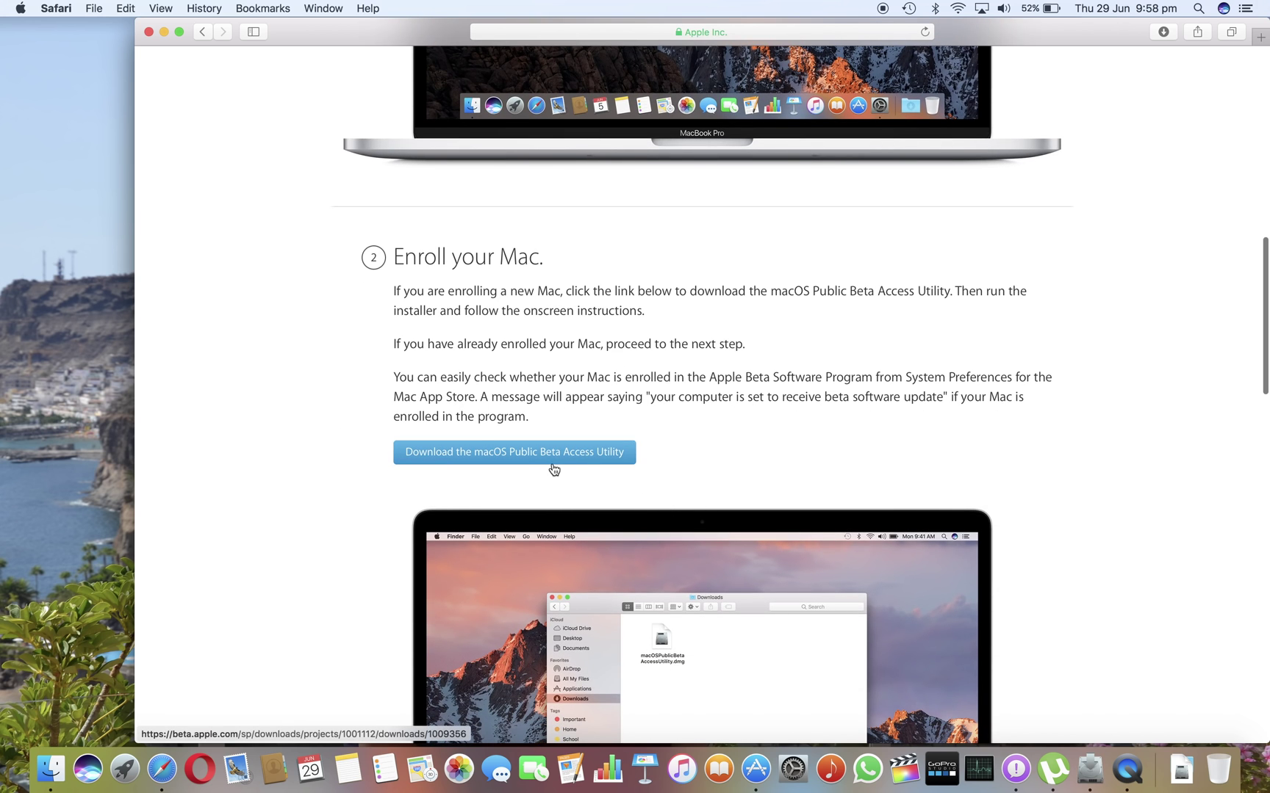
# Open Feedback Assistant and start a macOS Sierra problem report, stopping the diagnostics and closing the draft.
pyautogui.click(1016, 768)
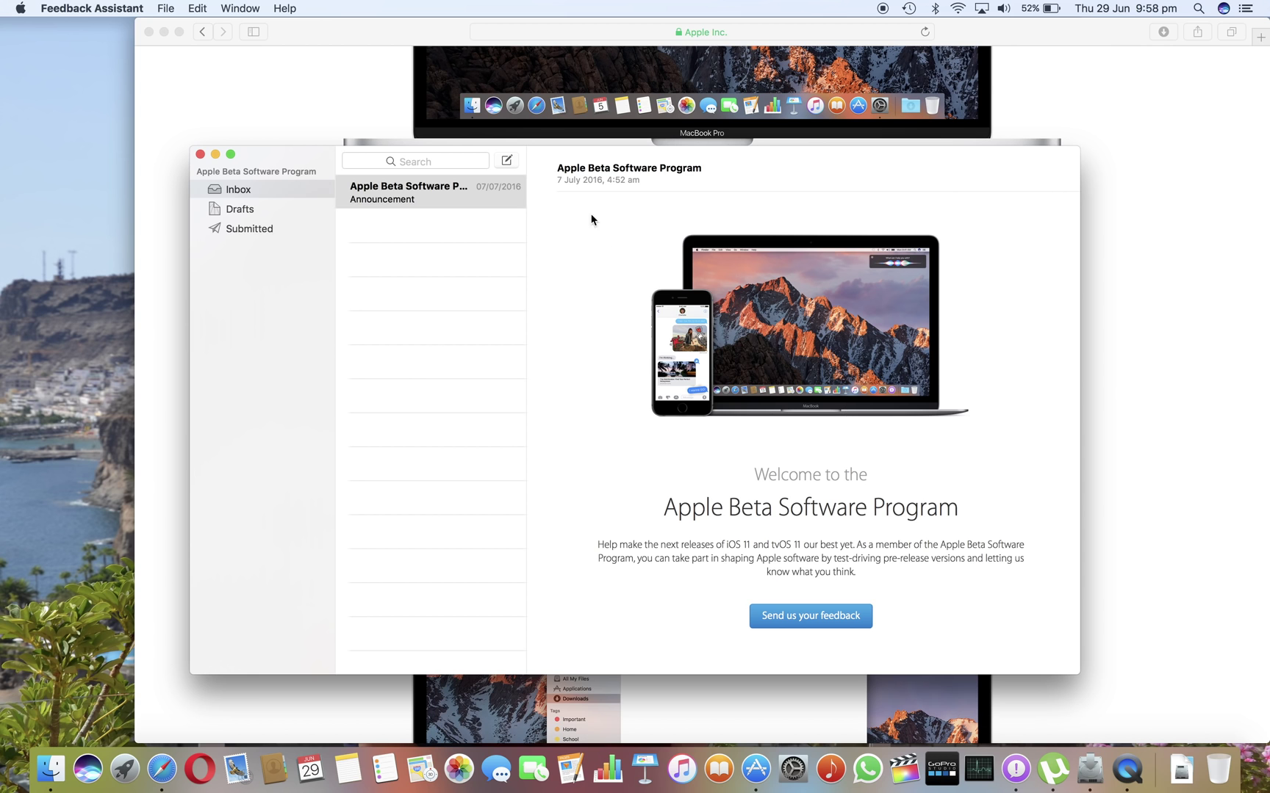
pyautogui.click(505, 161)
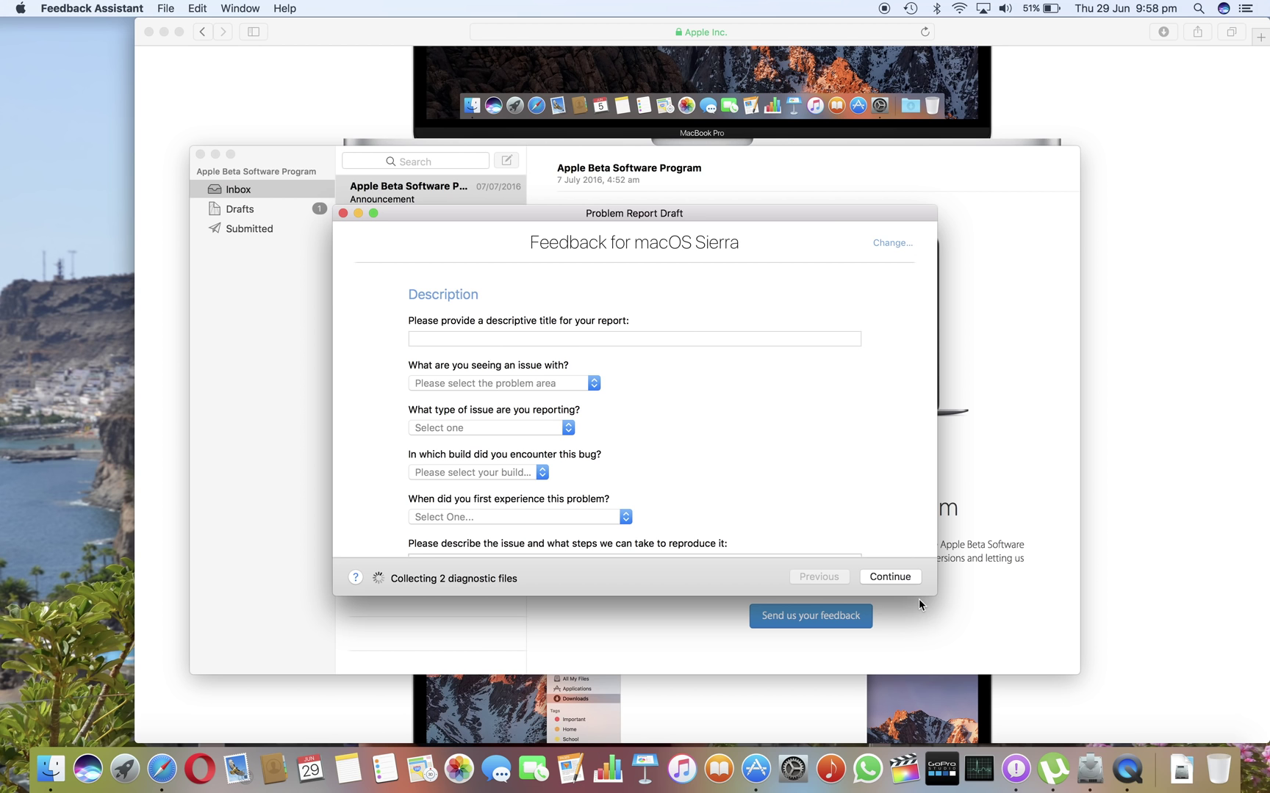
pyautogui.click(343, 214)
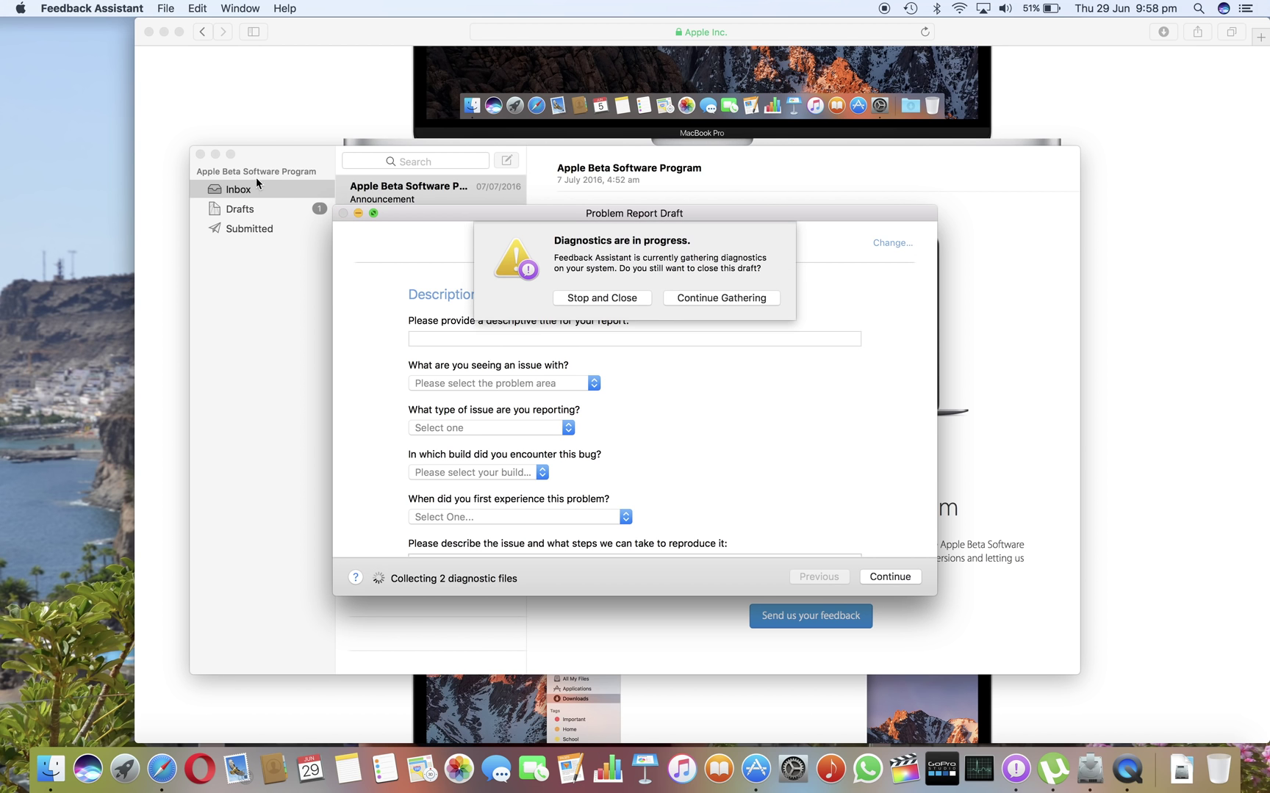
pyautogui.click(603, 297)
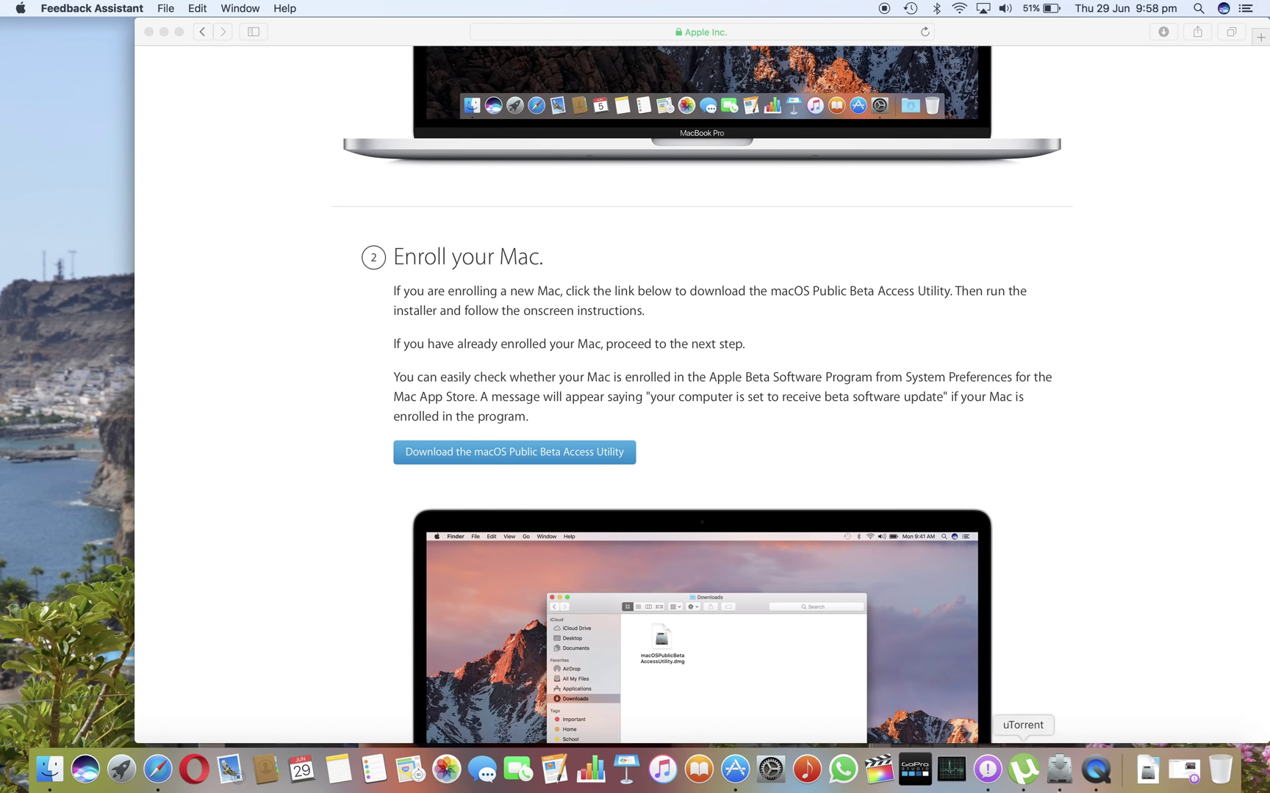
# Switch to the App Store to check the software updates, and return to the enrollment page in Safari.
pyautogui.click(747, 777)
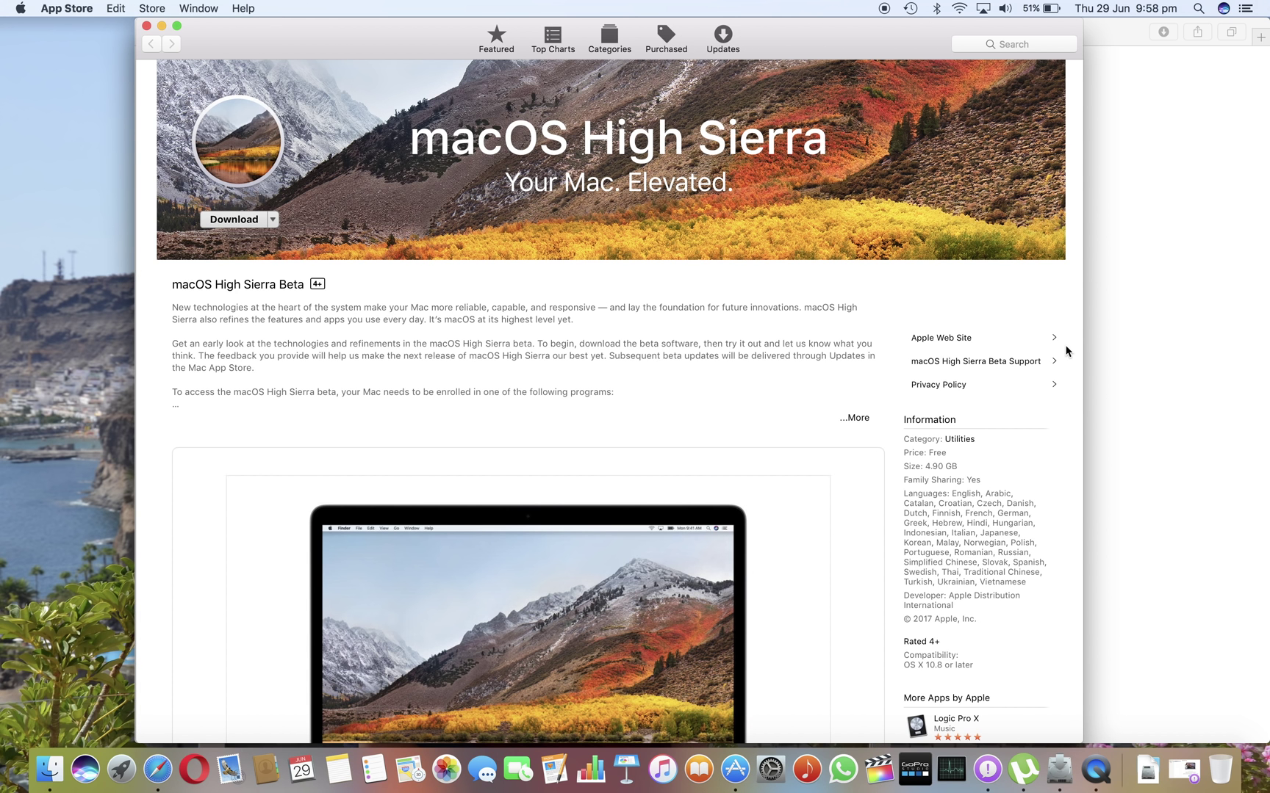
pyautogui.click(731, 42)
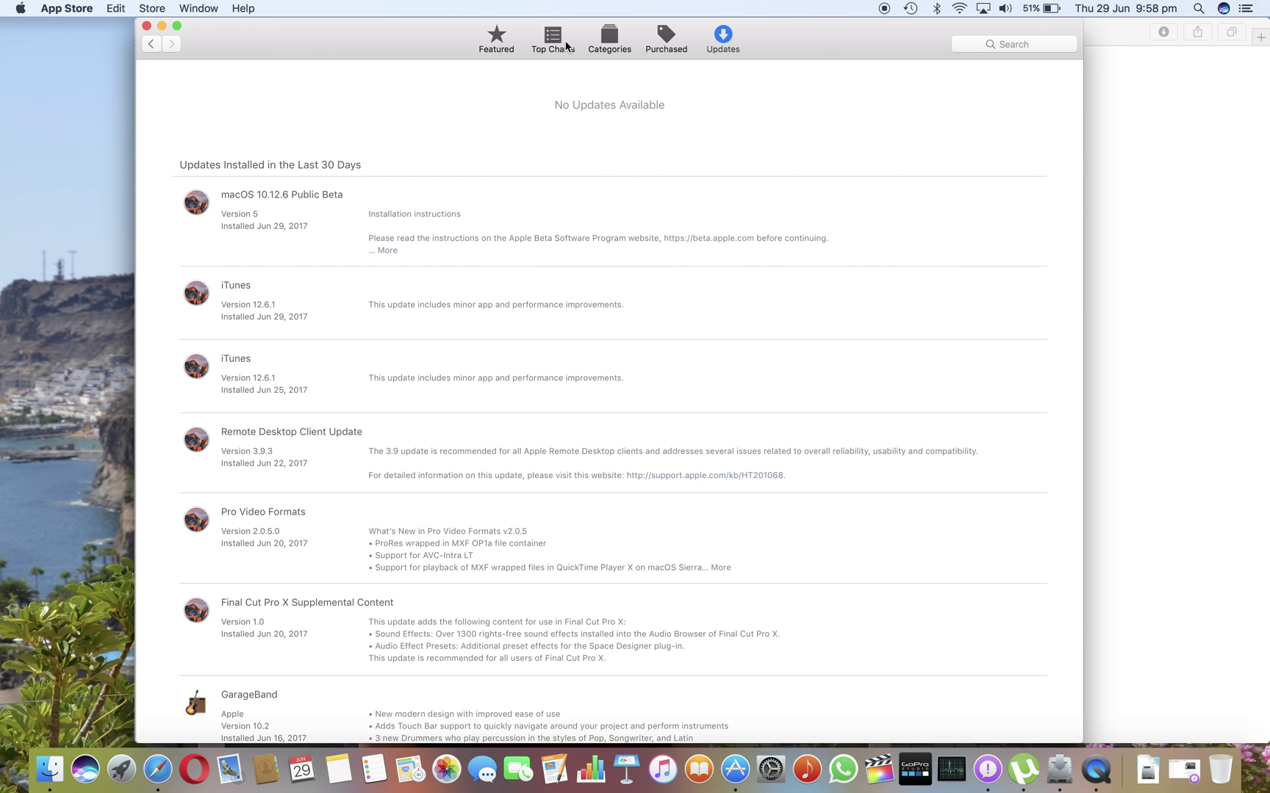
pyautogui.click(1094, 202)
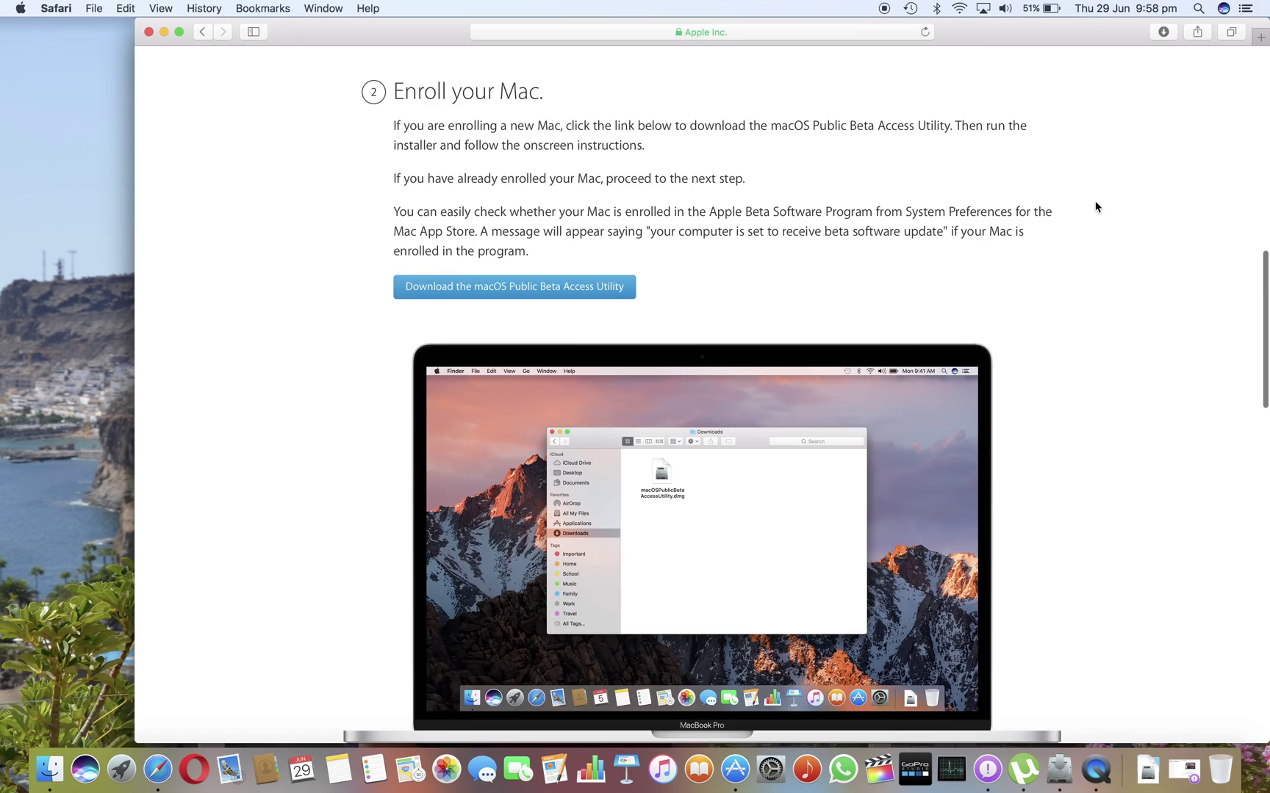
# From the Get the macOS public beta section, open the High Sierra Beta page in the Mac App Store and return to Safari.
pyautogui.scroll(-6, 1095, 207)
pyautogui.scroll(-5, 951, 298)
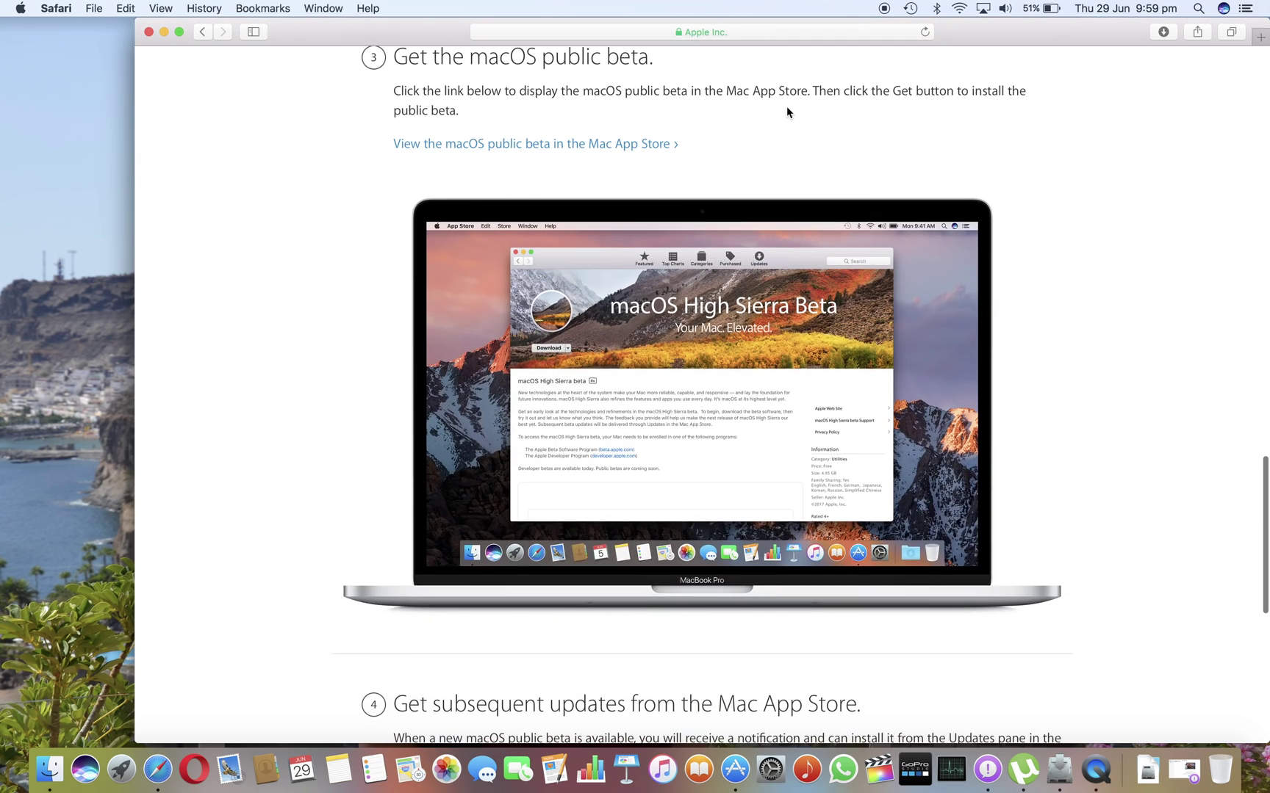
pyautogui.click(660, 145)
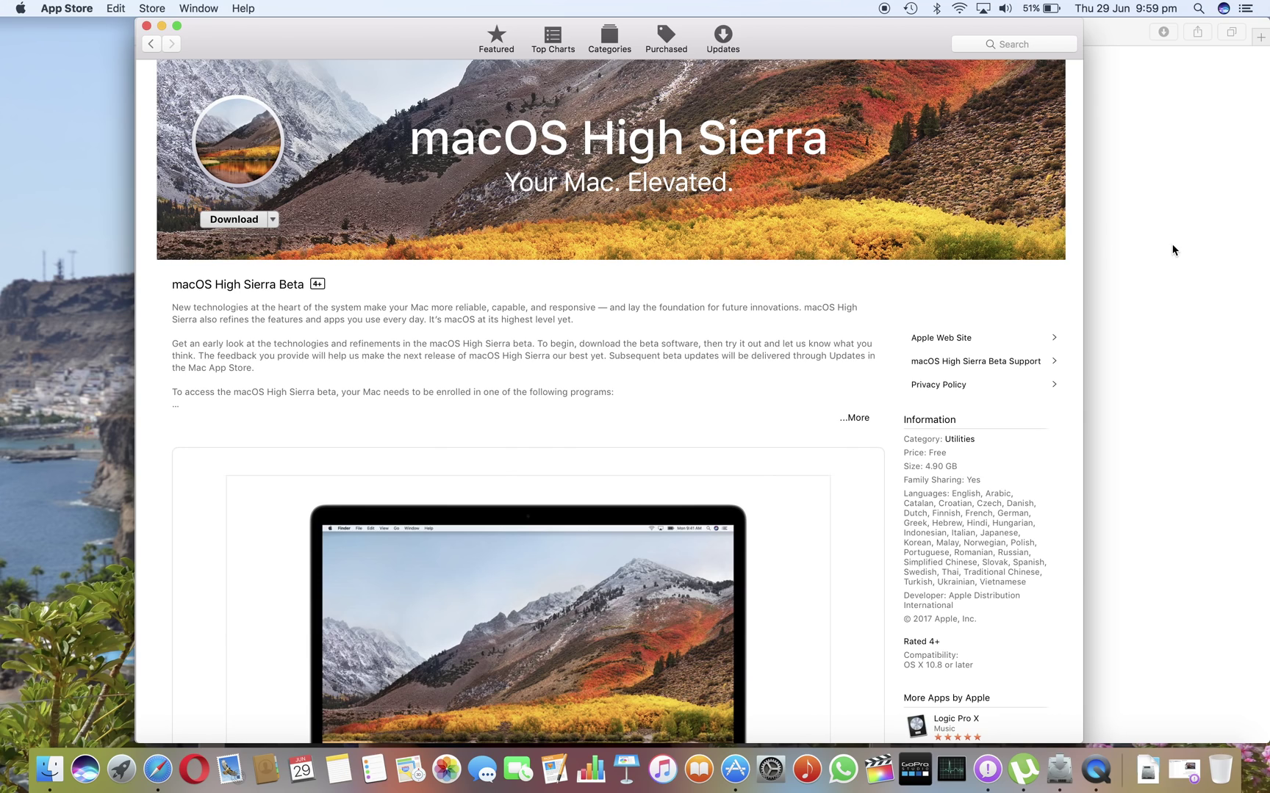
pyautogui.click(1176, 247)
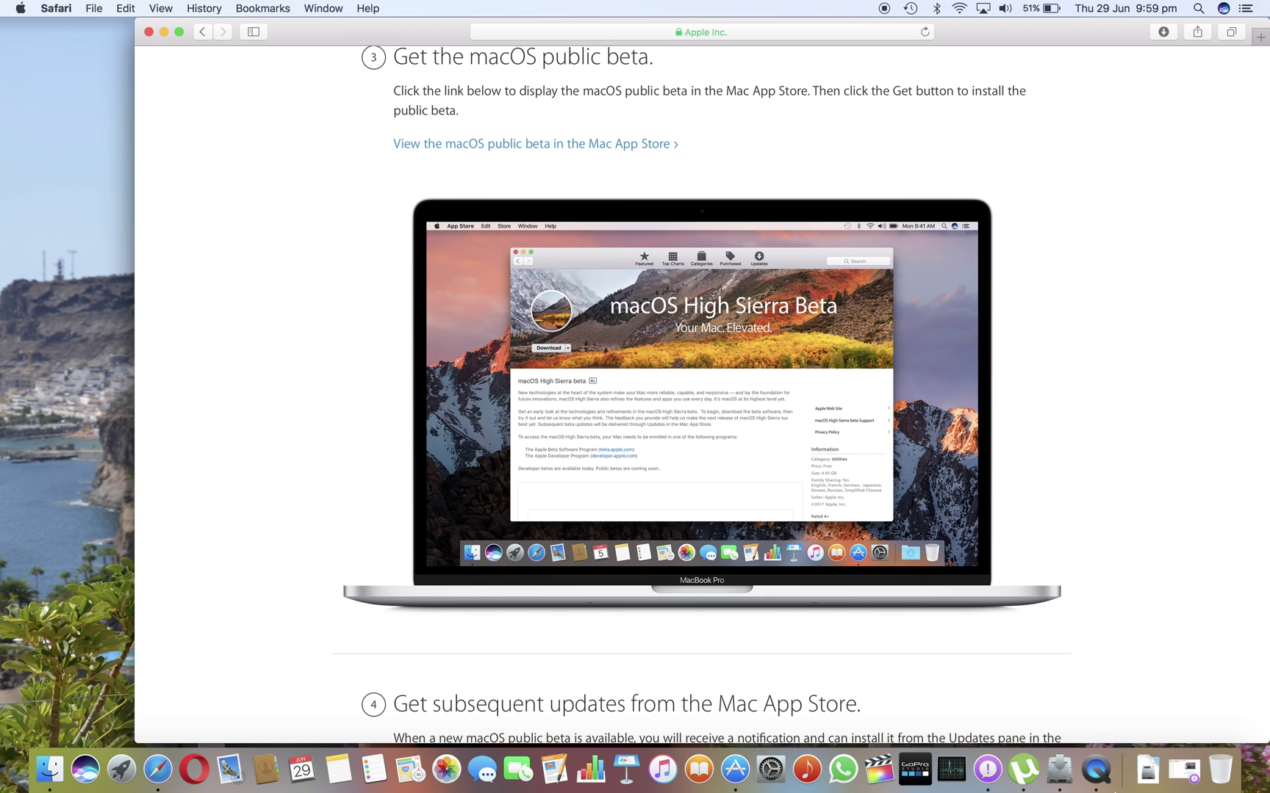
# Switch to the completed macOS Public Beta Access Utility installer, close it, and move it to the Trash.
pyautogui.click(1070, 778)
pyautogui.click(828, 489)
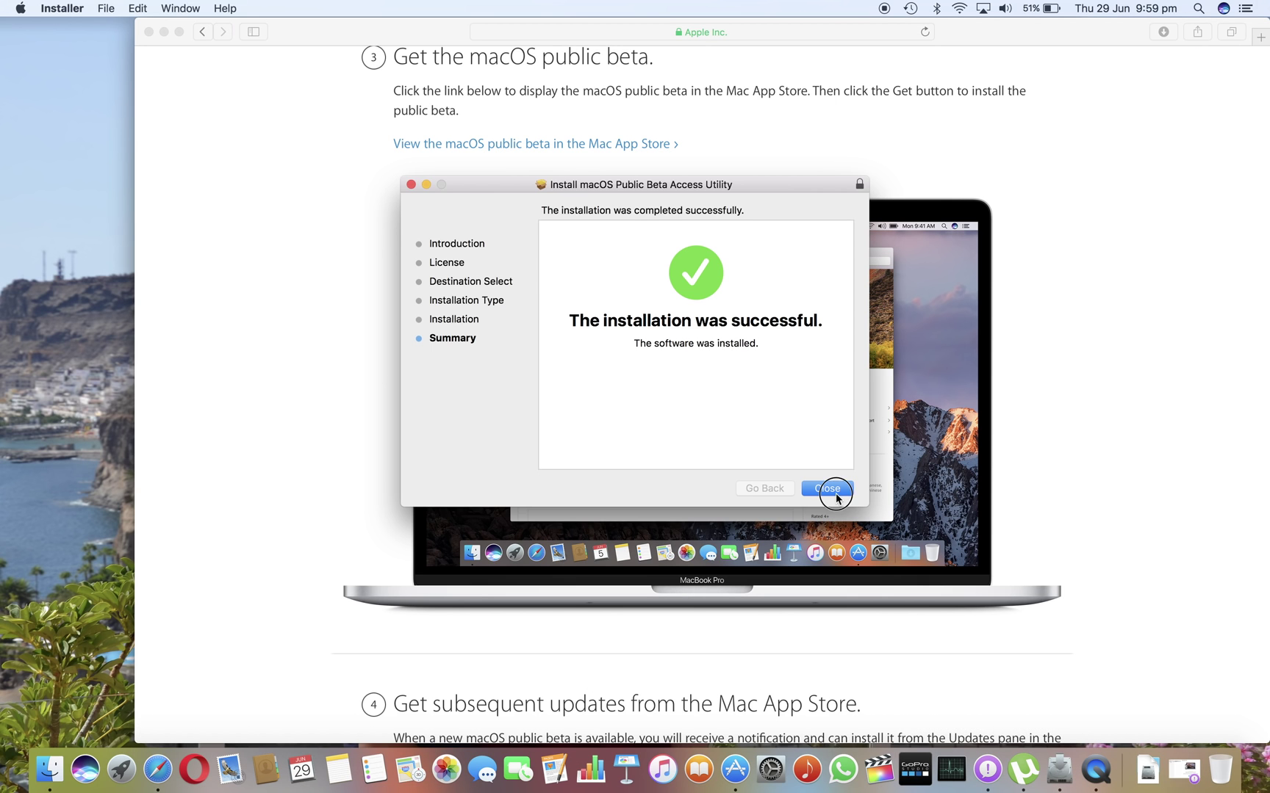
pyautogui.click(721, 275)
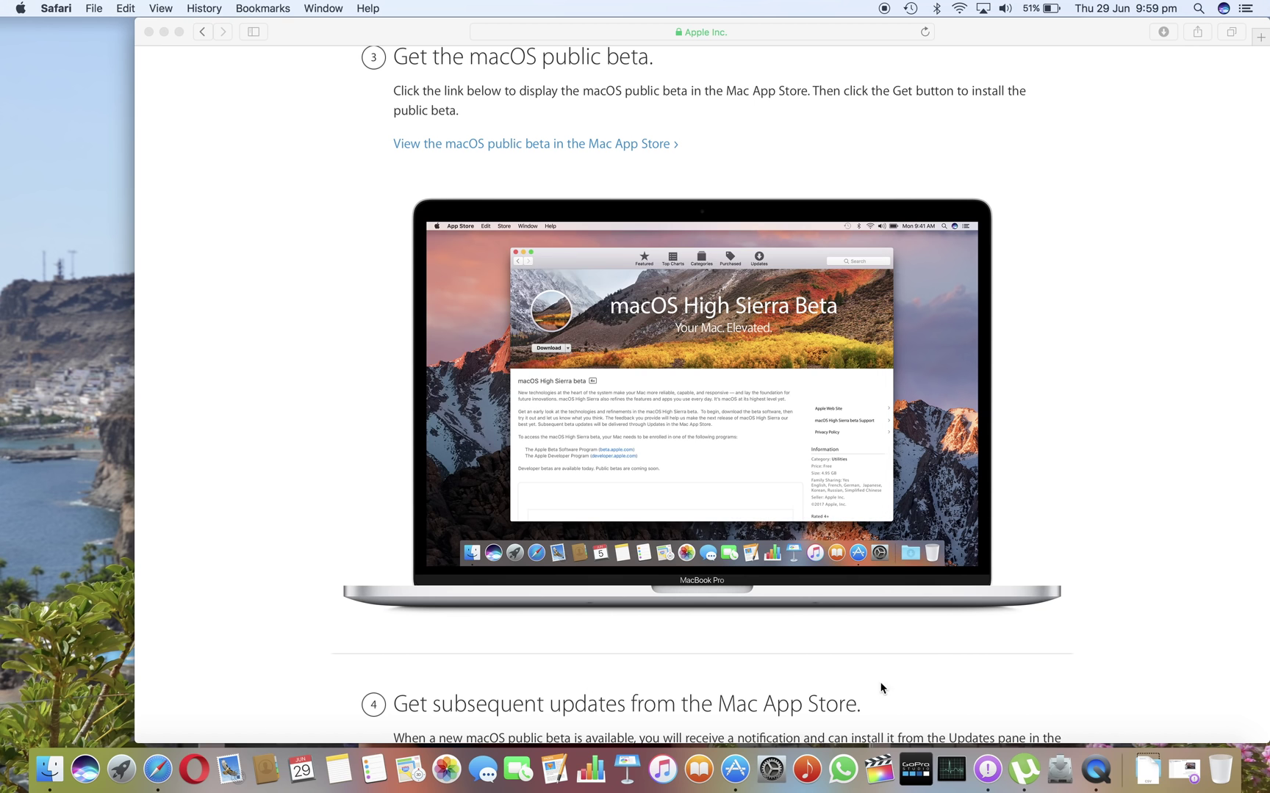
# Switch to the App Store and start downloading macOS High Sierra Beta.
pyautogui.click(756, 769)
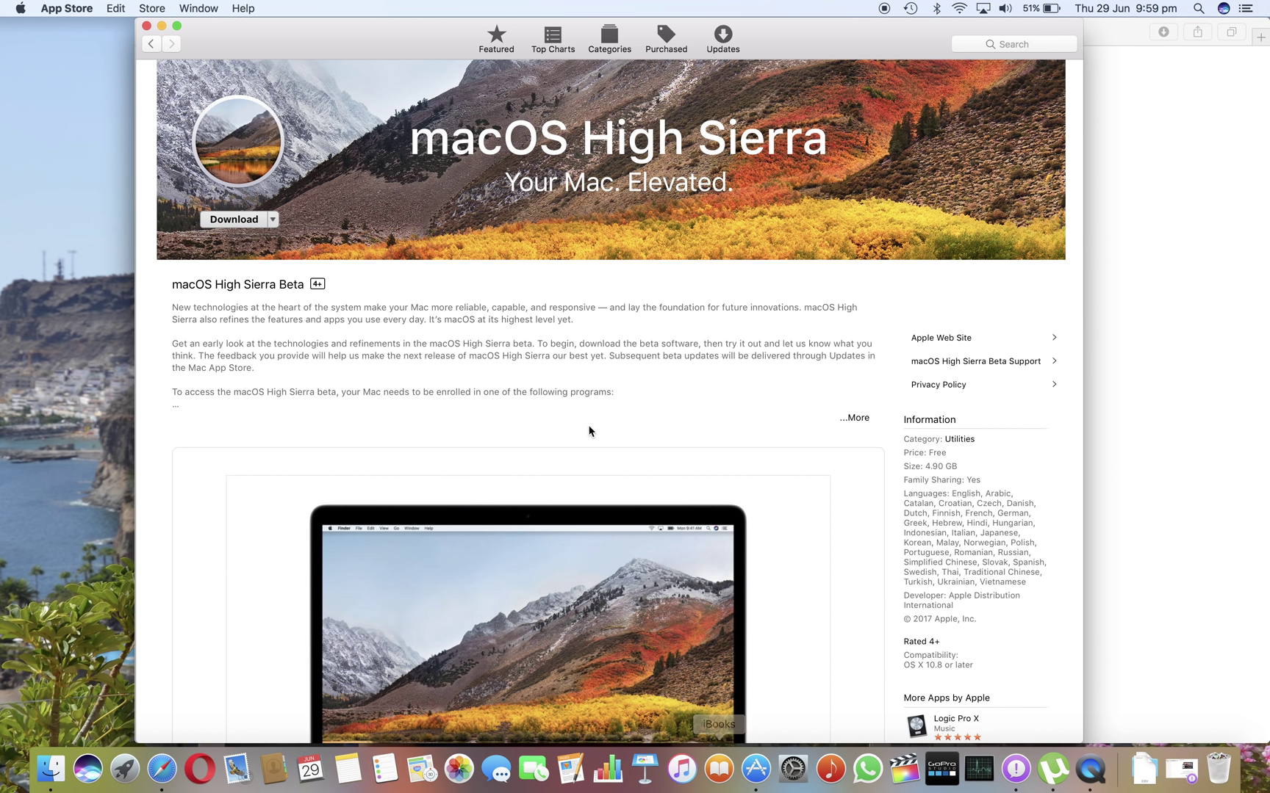
pyautogui.click(223, 220)
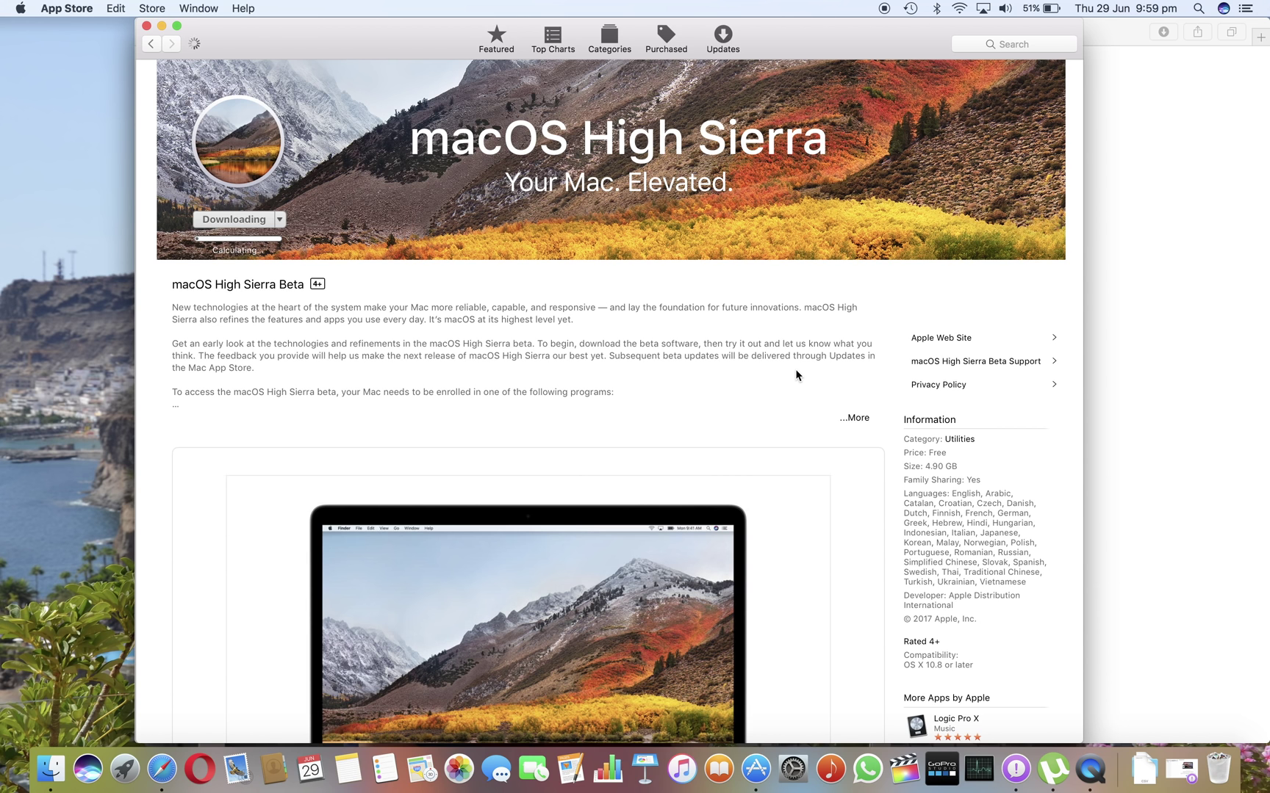
pyautogui.scroll(-10, 795, 375)
pyautogui.scroll(10, 796, 375)
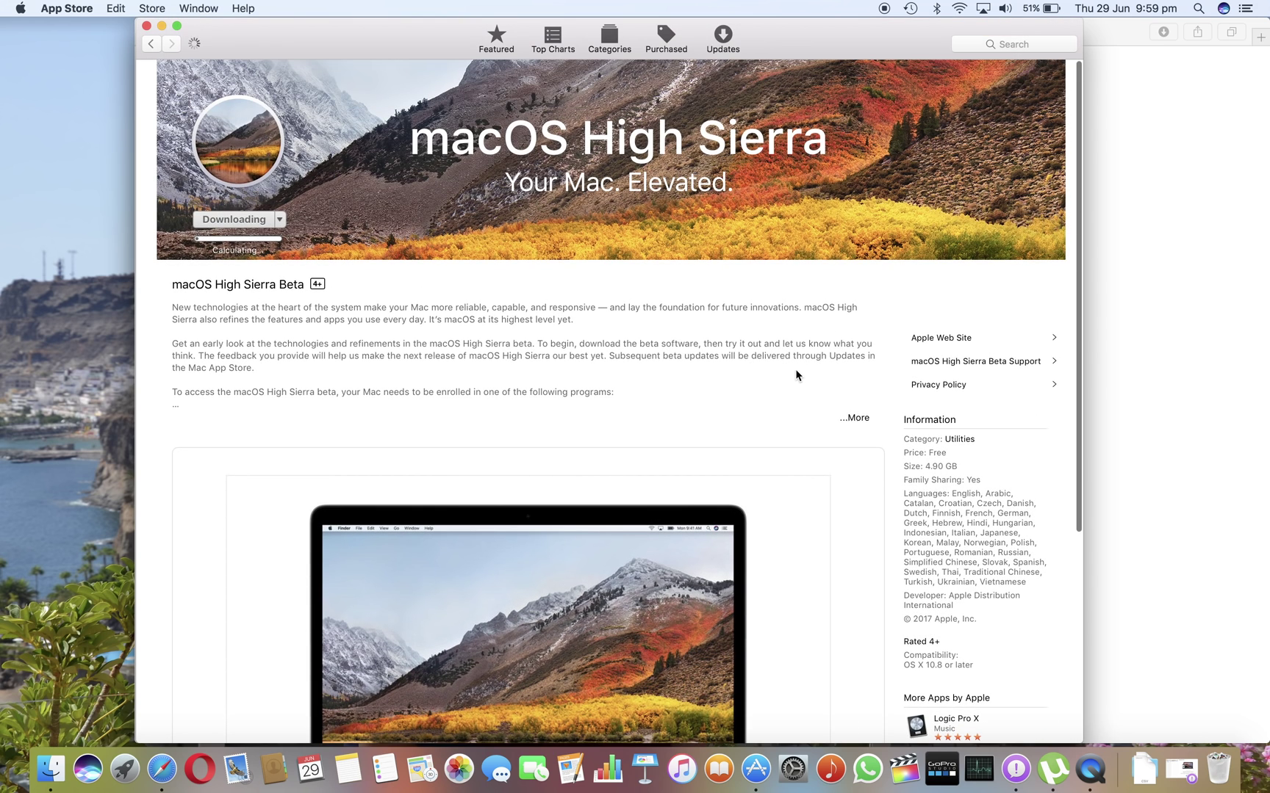
# Return to the Apple Beta Software Program site in Safari and open the Guide for Public Betas.
pyautogui.click(1175, 329)
pyautogui.scroll(15, 1175, 329)
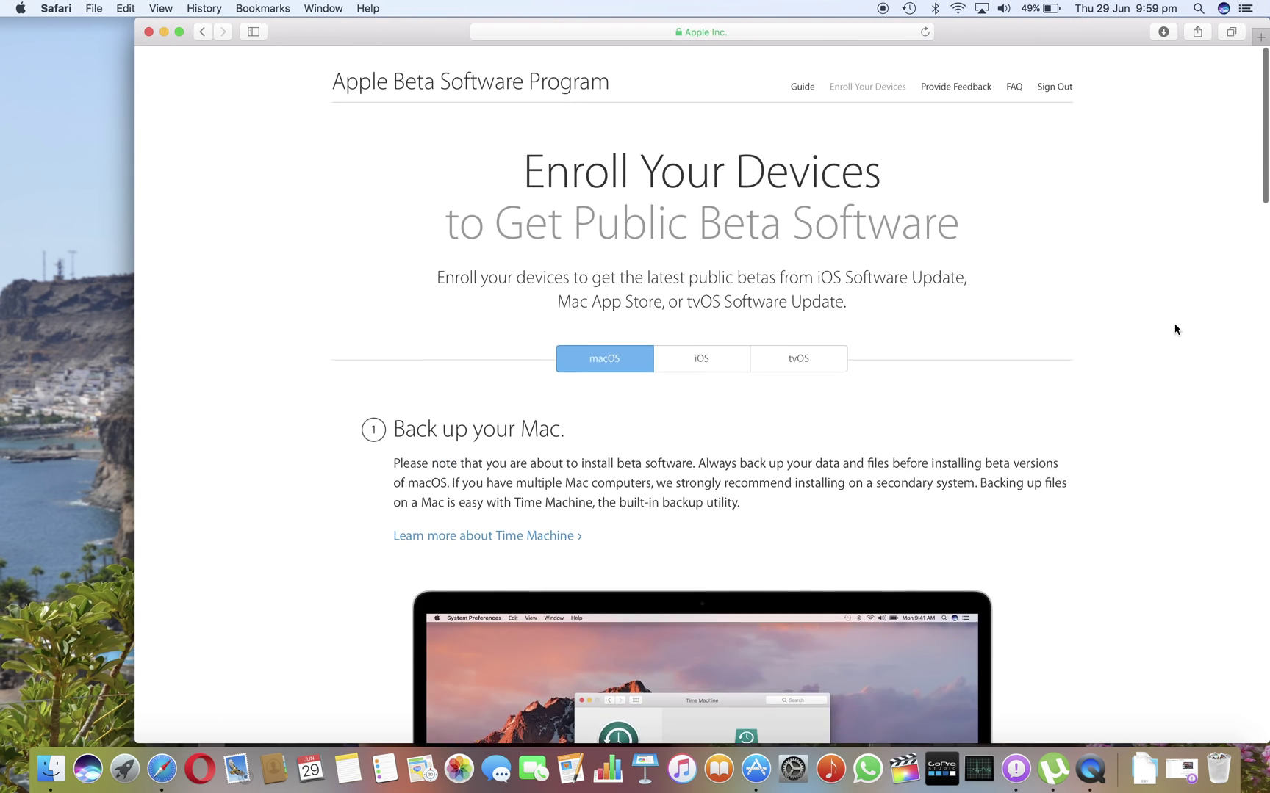
pyautogui.click(803, 80)
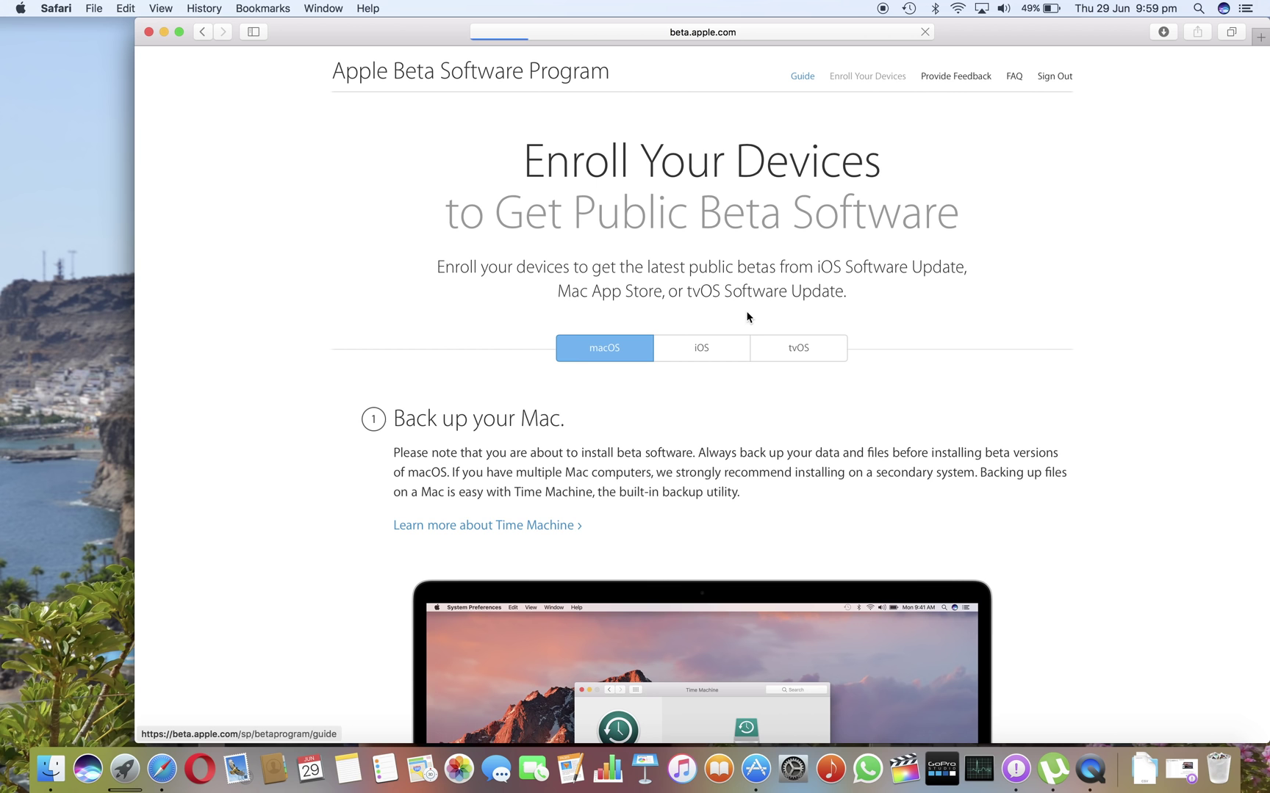
pyautogui.scroll(-4, 753, 328)
pyautogui.scroll(5, 753, 328)
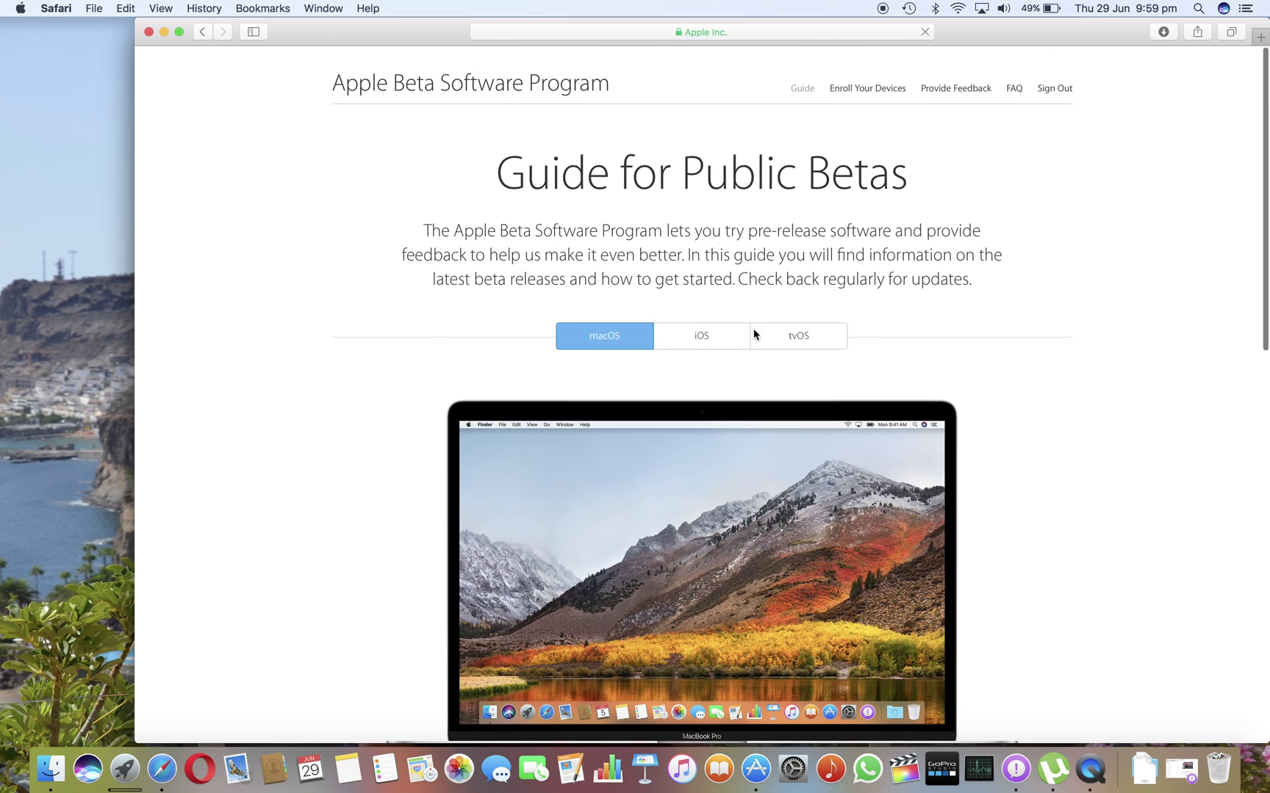
# Go to the Apple Beta Software Program home page and open the link to learn more about macOS High Sierra.
pyautogui.click(532, 69)
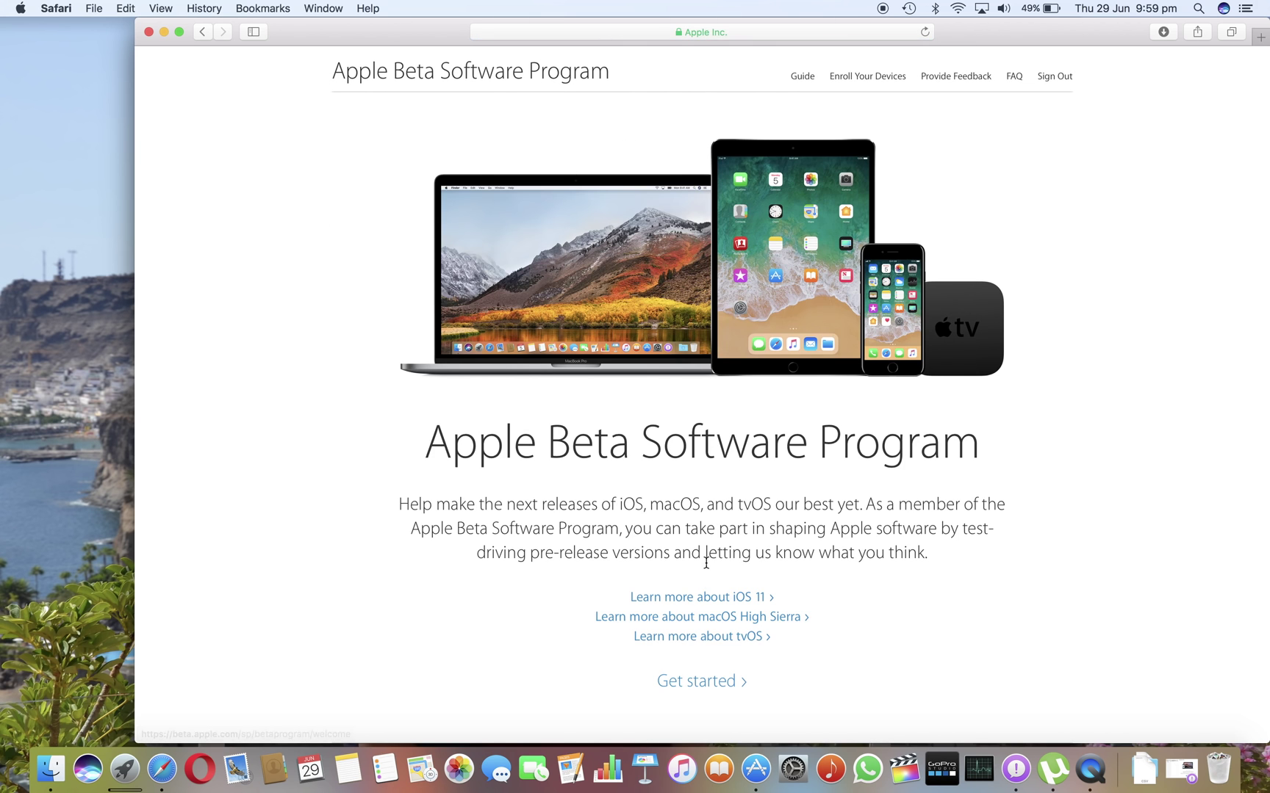
pyautogui.click(726, 623)
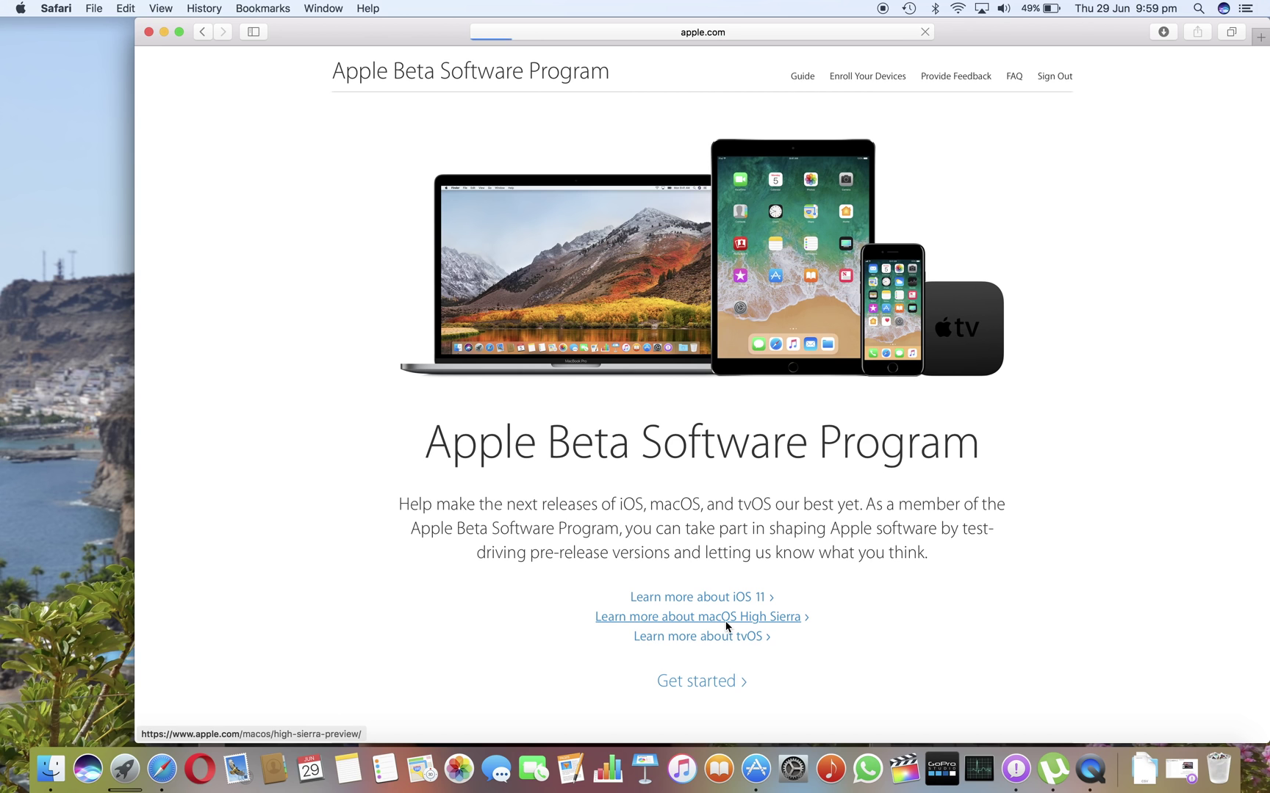